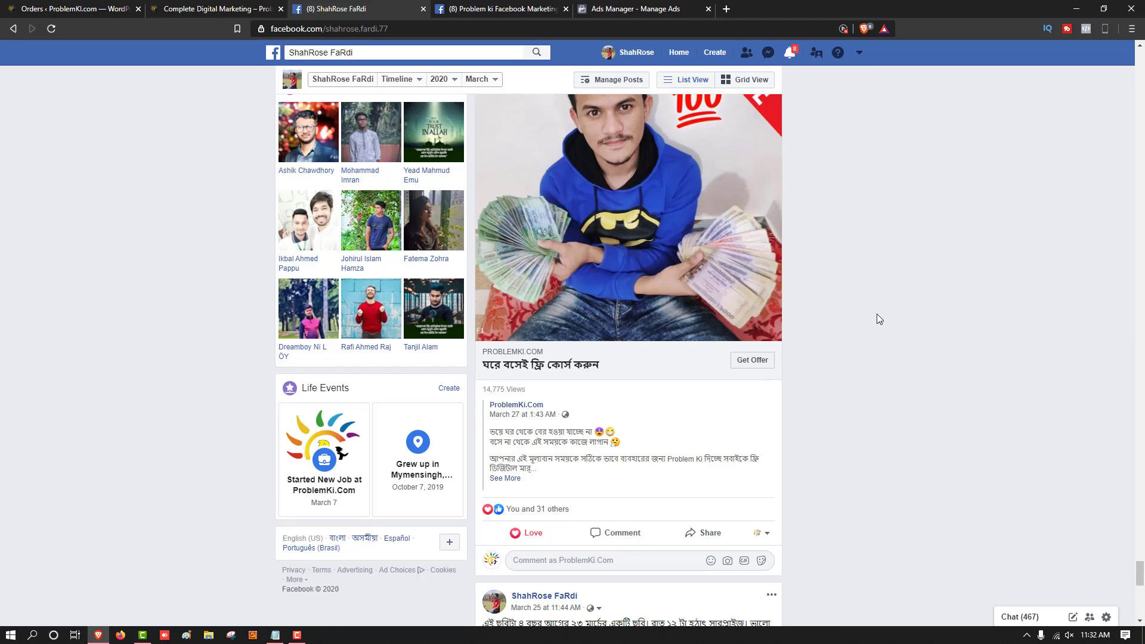
Step: Switch to Ads Manager, start a new campaign with the Traffic objective and continue to its ad set
click(644, 9)
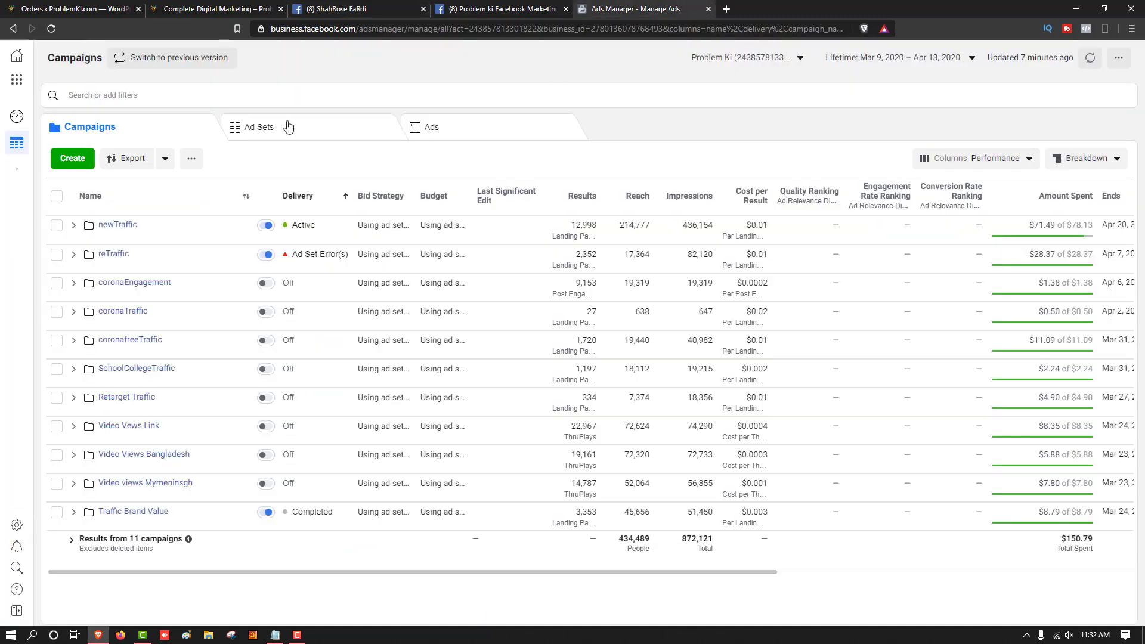
click(72, 158)
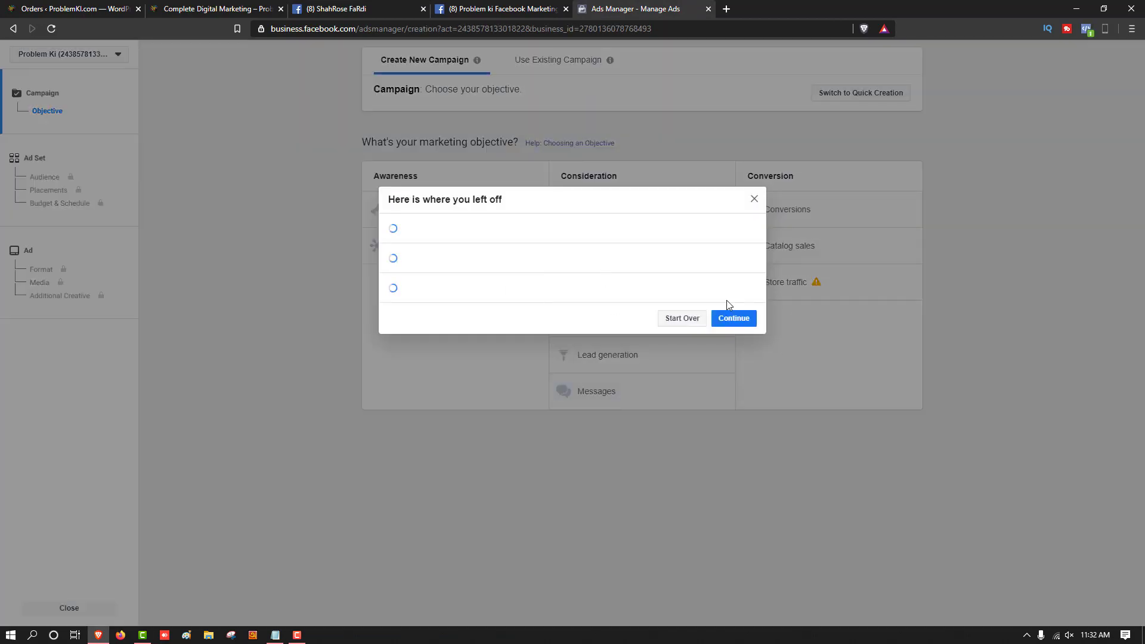
click(754, 199)
click(662, 216)
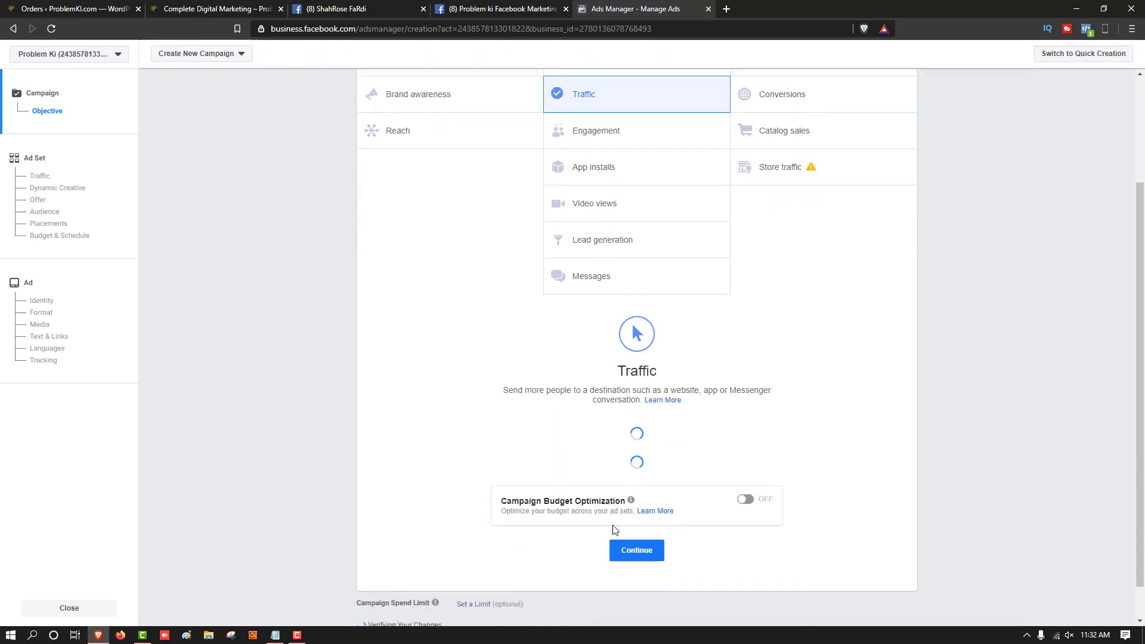
click(636, 550)
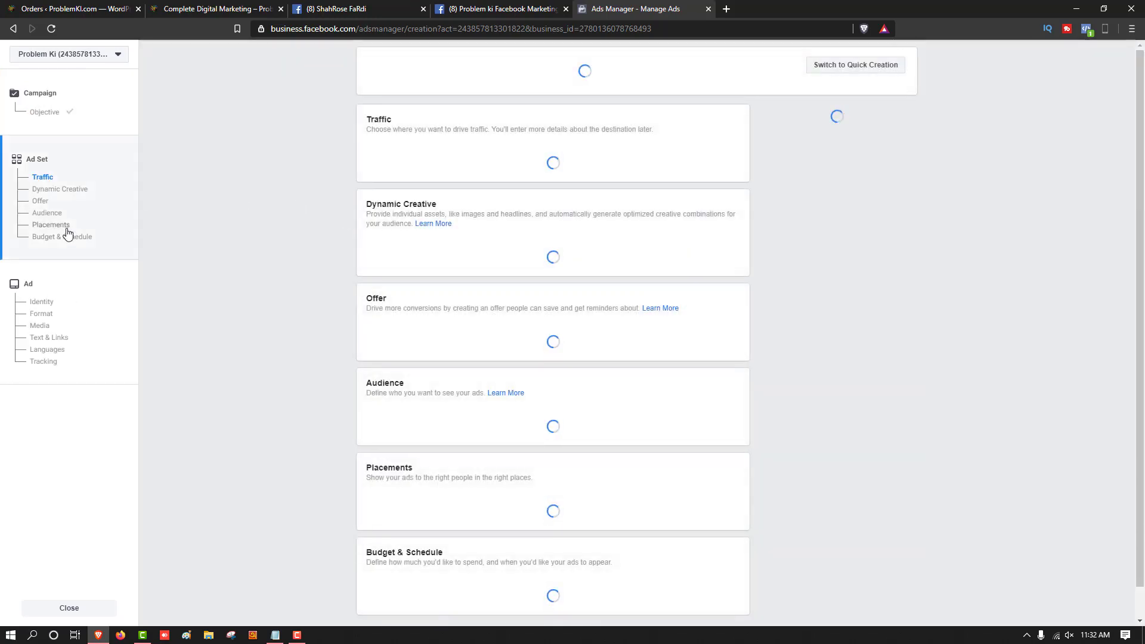
Step: Review the ad set's Audience section, including its detailed targeting and custom audience options
scroll(968, 384, down, 3)
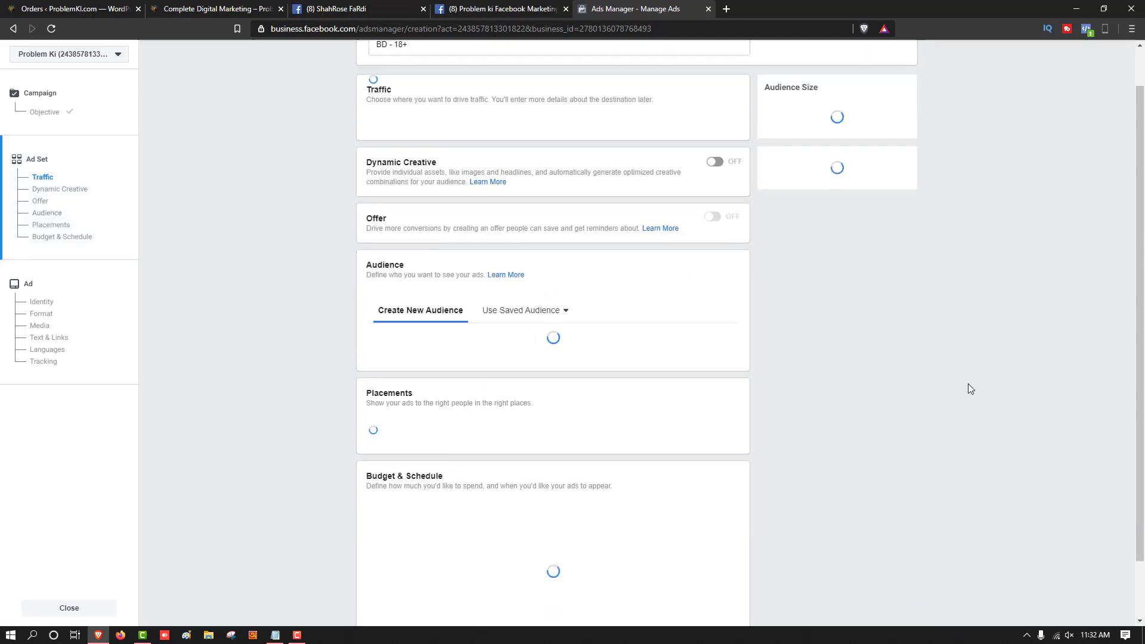
scroll(637, 340, down, 2)
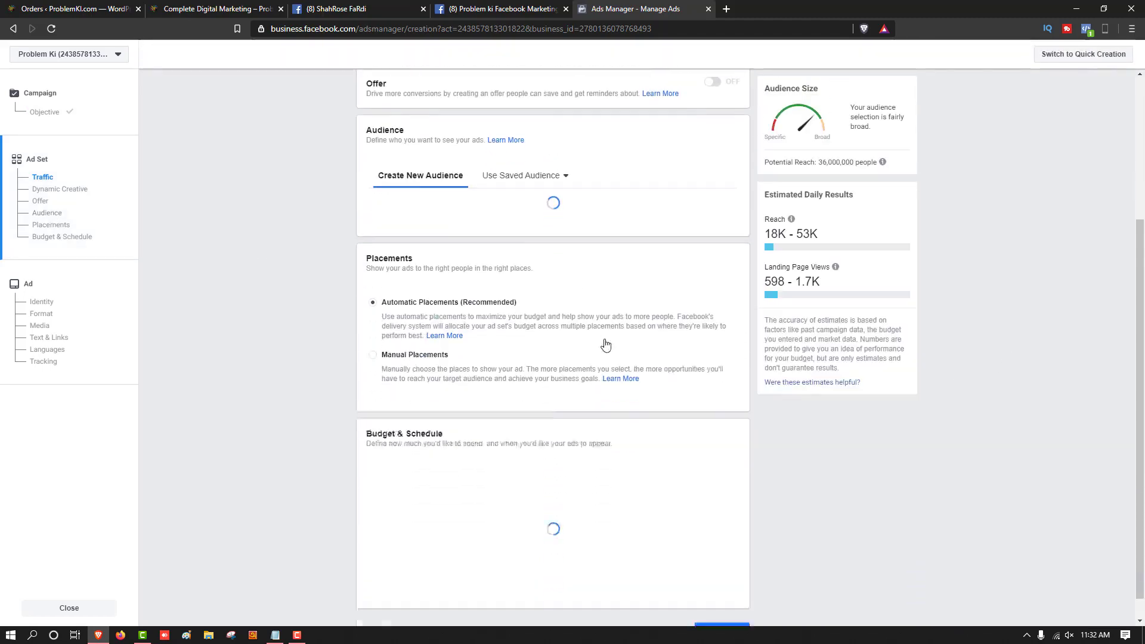
scroll(604, 340, down, 3)
scroll(603, 358, up, 4)
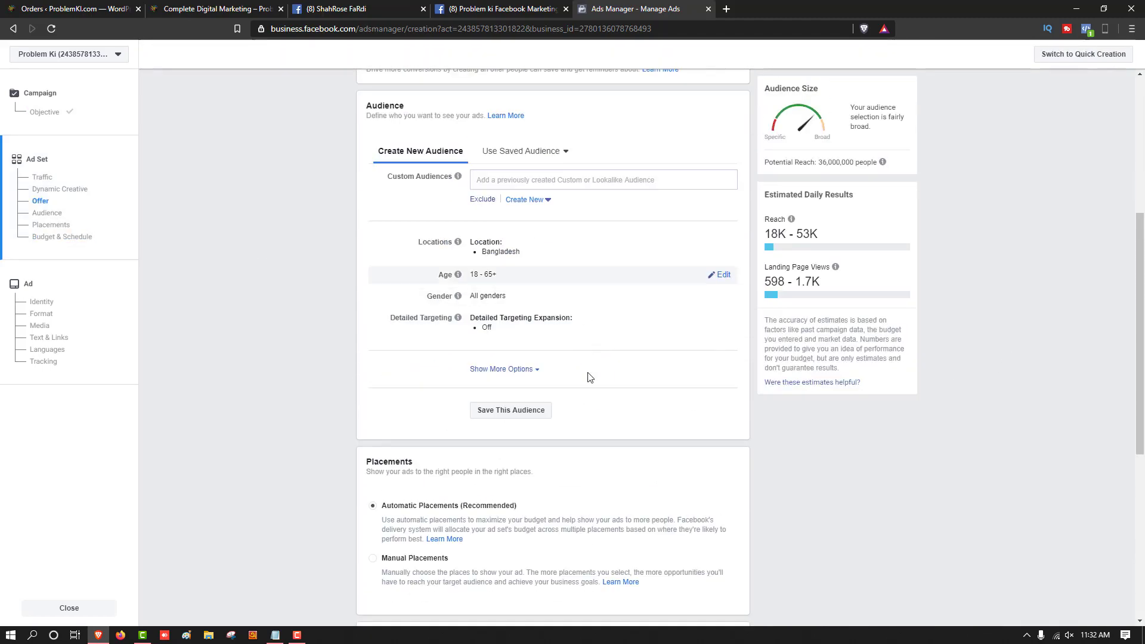
click(716, 322)
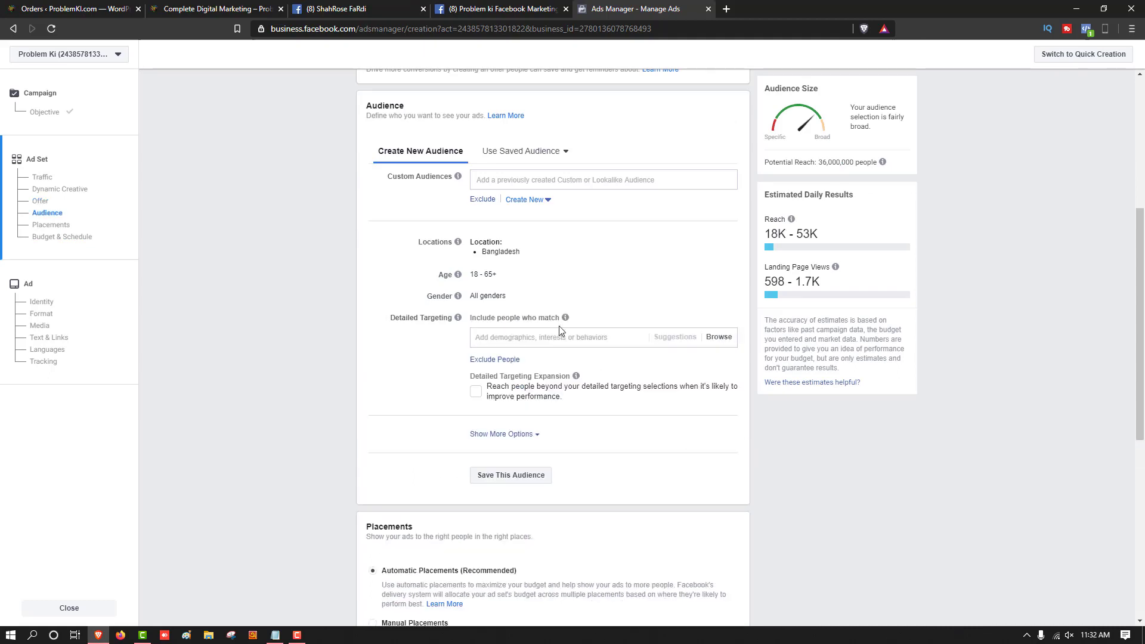
click(524, 177)
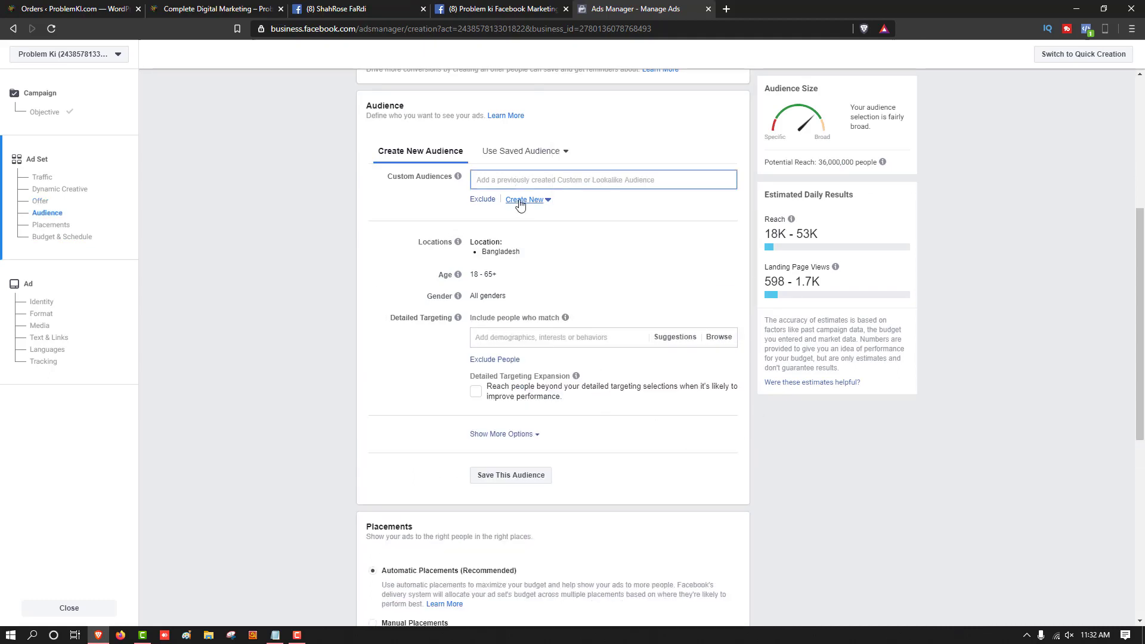
click(520, 202)
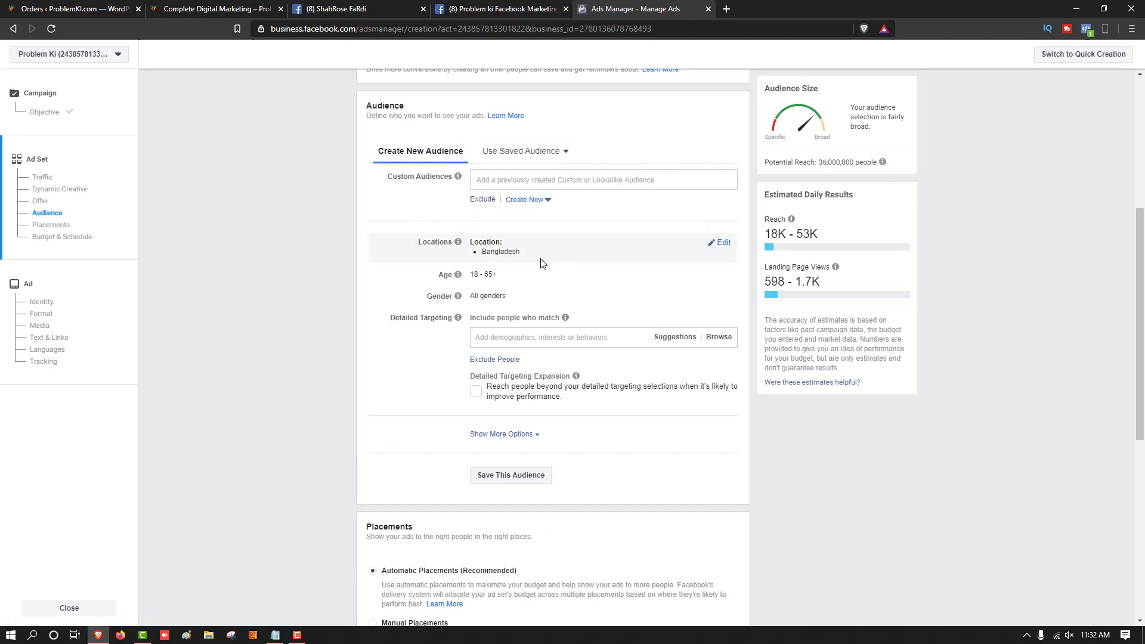
Step: Target Mymensingh, Dhaka Division as the audience location and set its radius to 10 mi
click(722, 242)
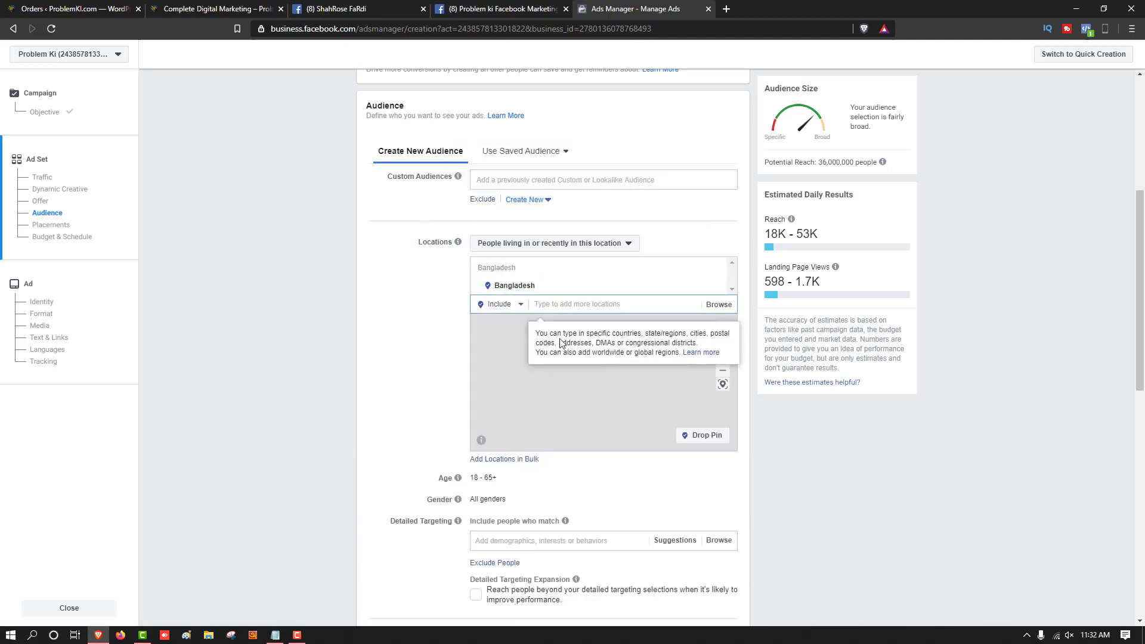
text(mymensing)
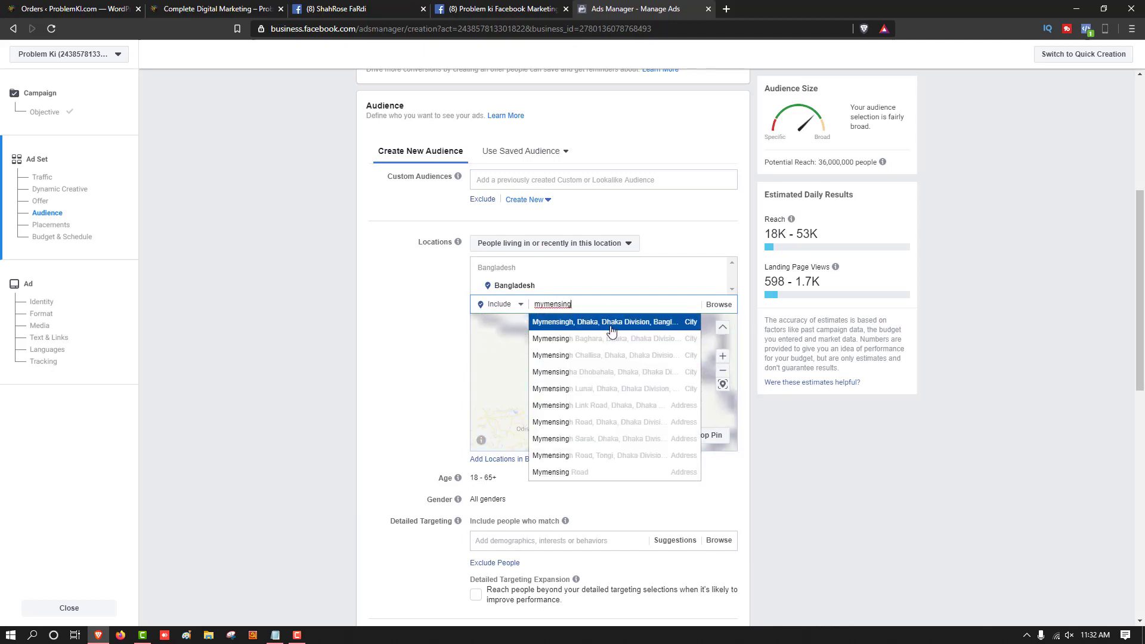
click(610, 323)
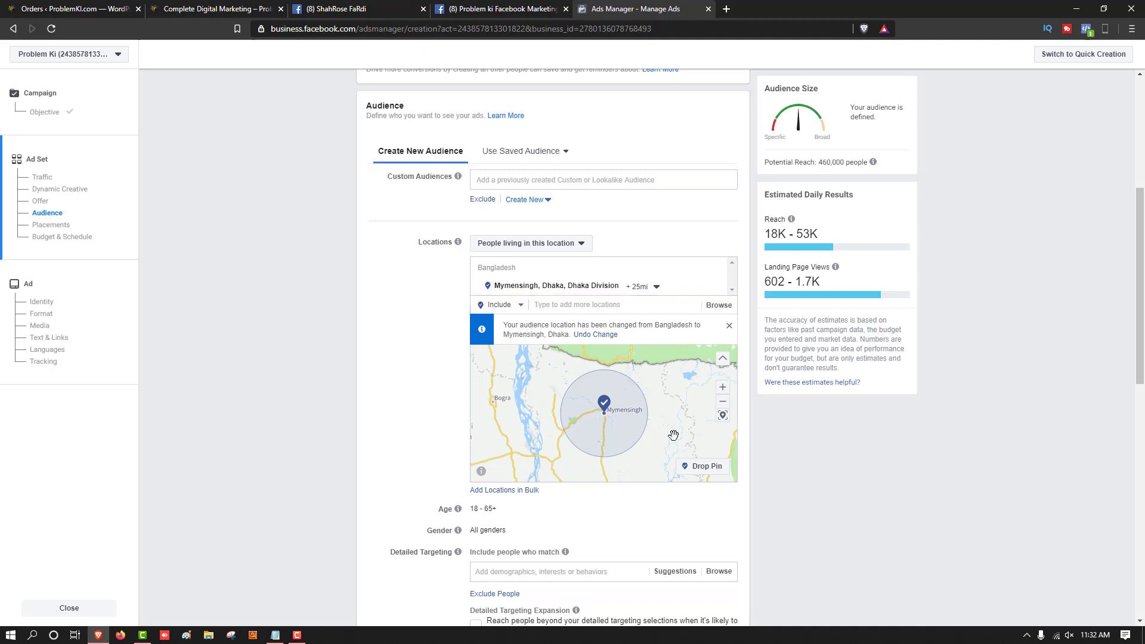
click(637, 287)
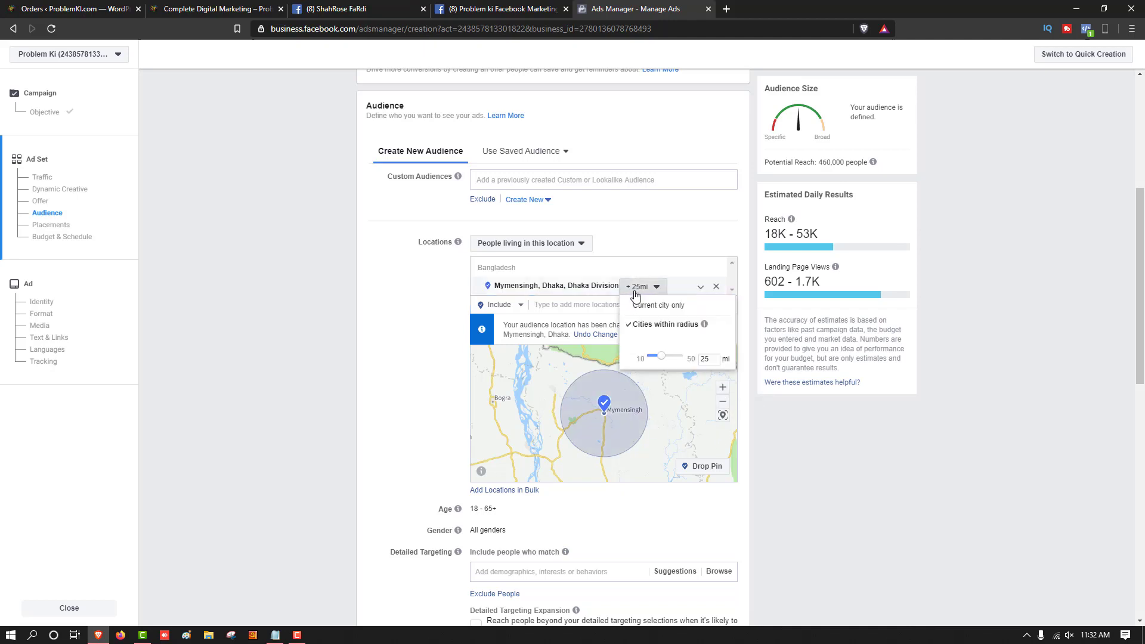
drag(662, 361, 648, 359)
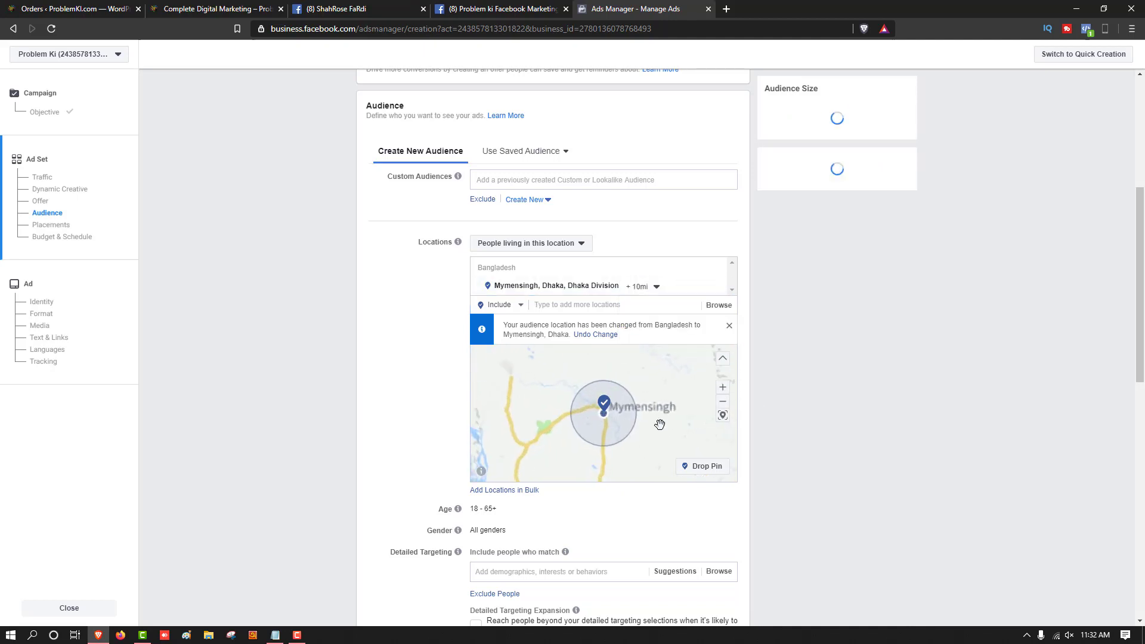
Step: Drop a location pin on the map near Mymensingh Junction, at about (24.7533, 90.4101)
click(724, 413)
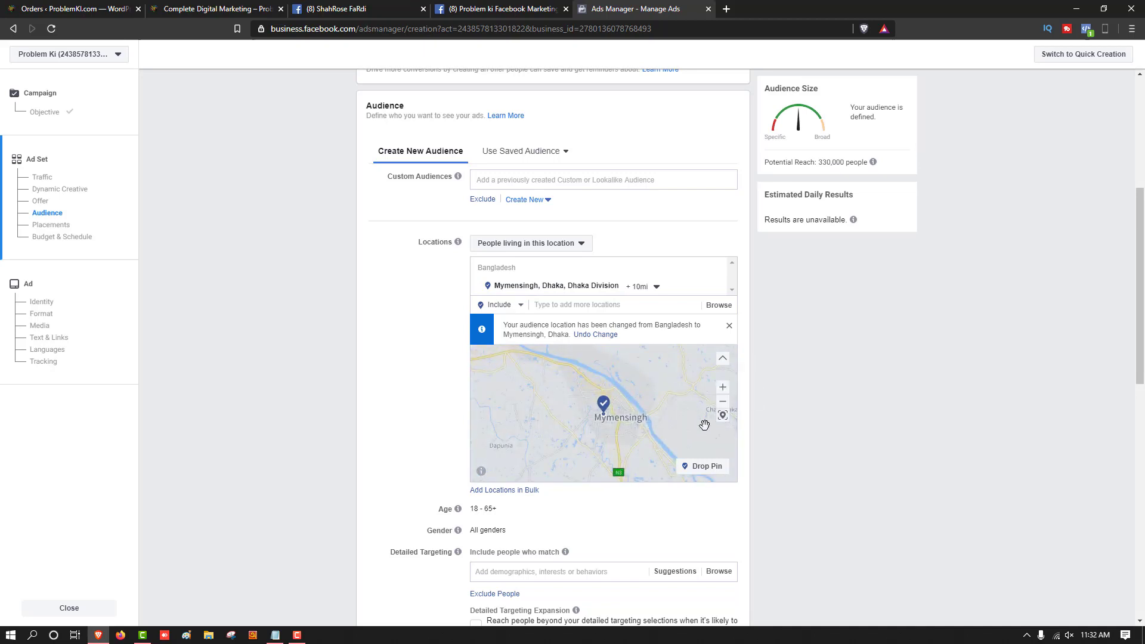
click(704, 467)
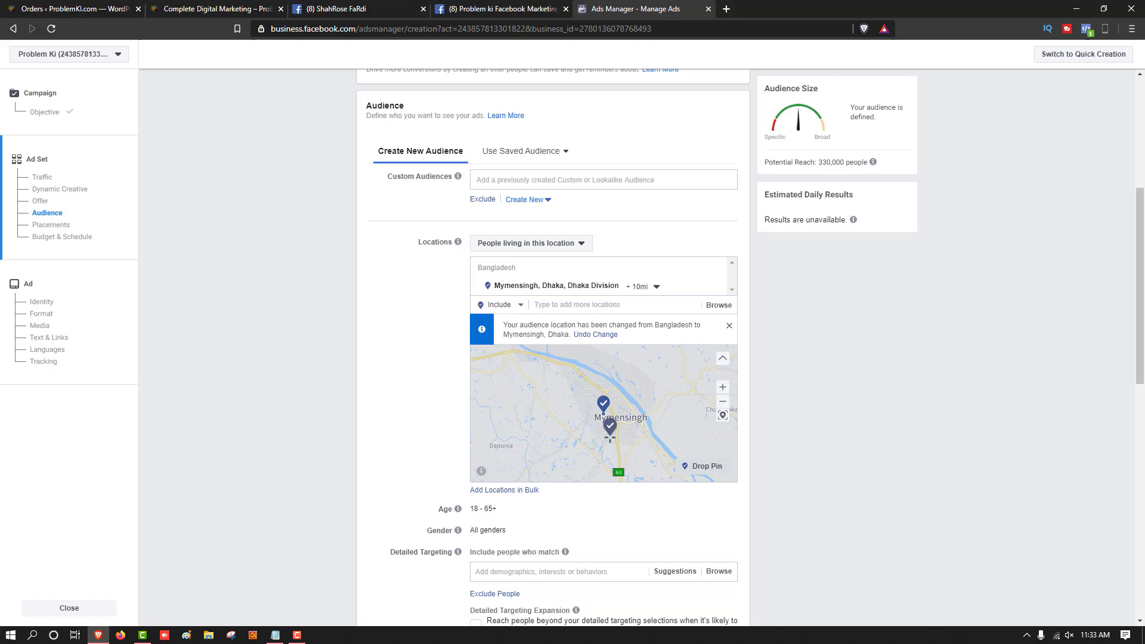
scroll(608, 447, up, 2)
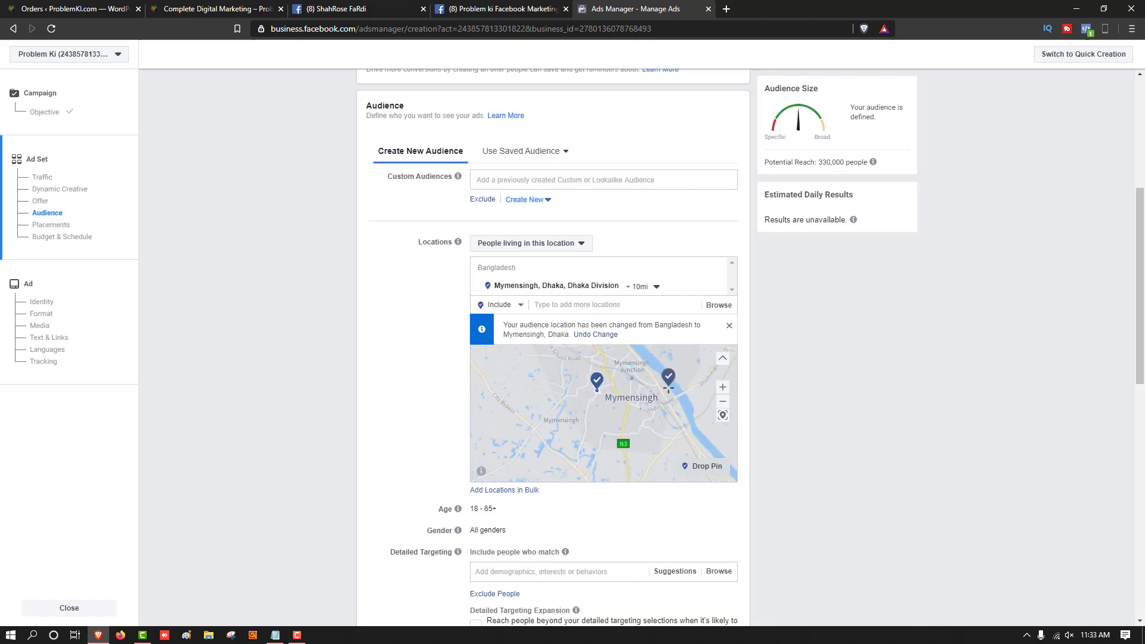
scroll(670, 391, up, 2)
drag(670, 400, 672, 480)
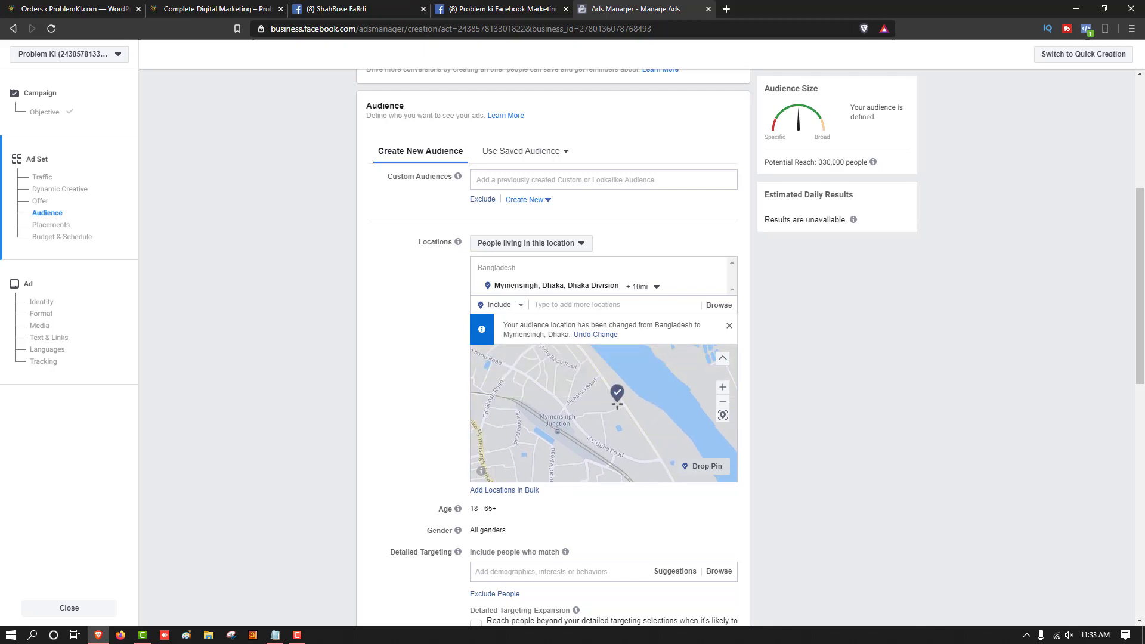
click(557, 430)
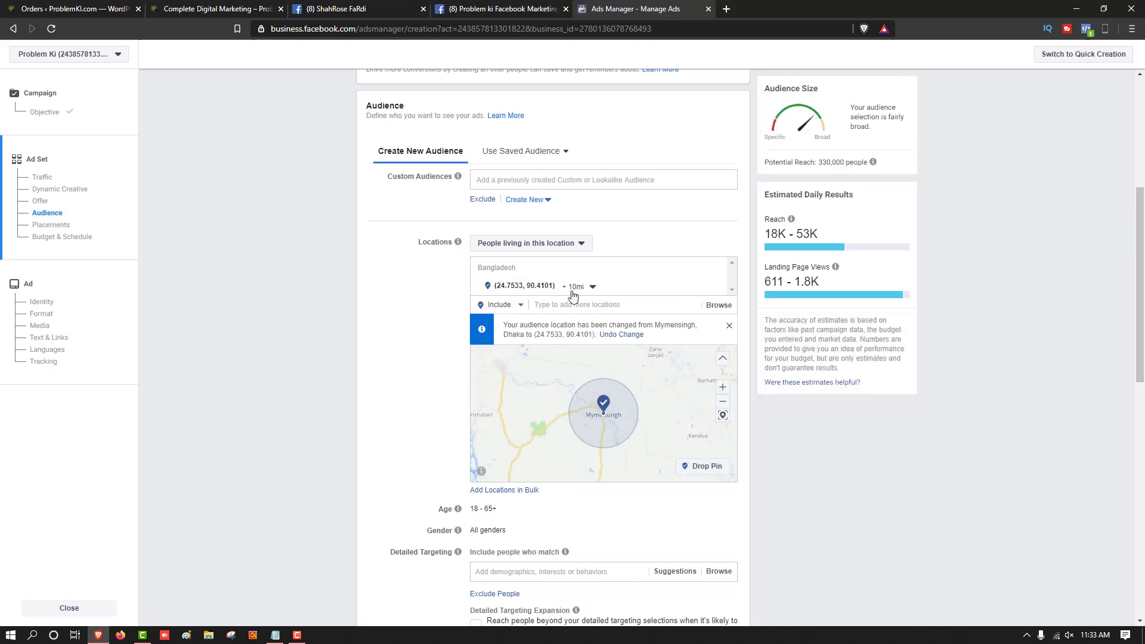
Step: Set the dropped pin's radius to 1 mi and check the potential reach on the map and audience estimate
click(574, 288)
key(BackSpace)
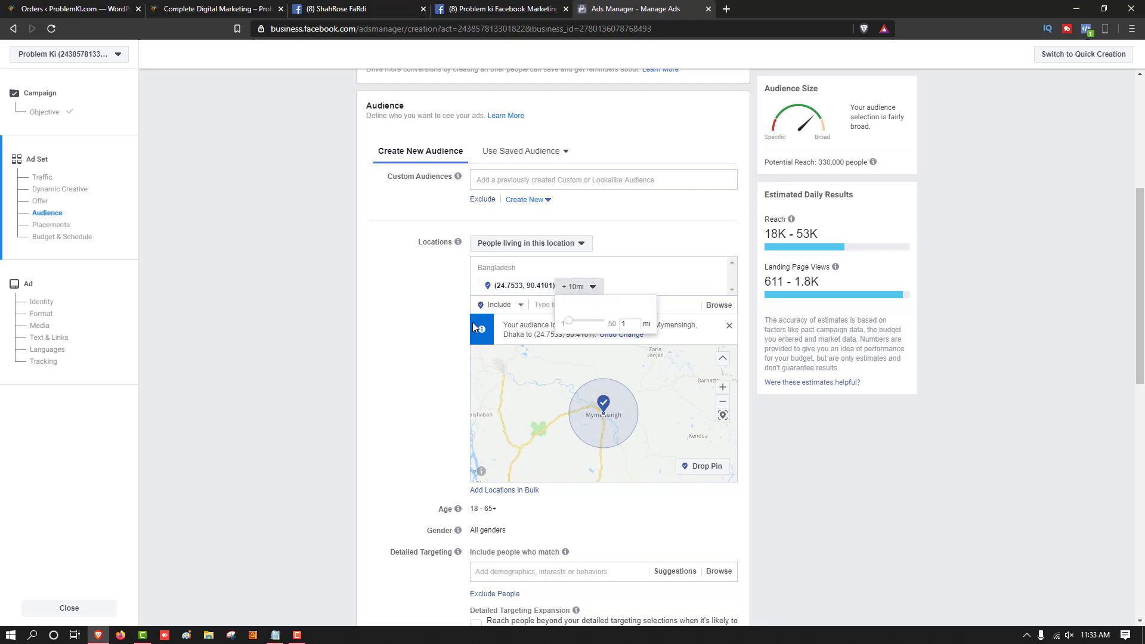
click(473, 323)
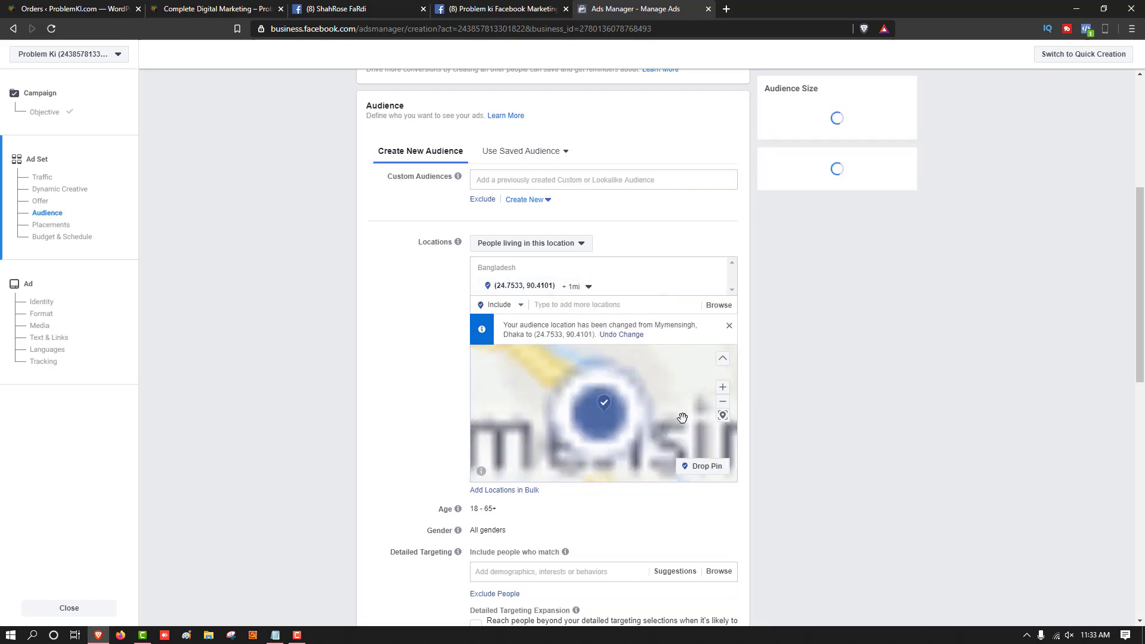
click(722, 388)
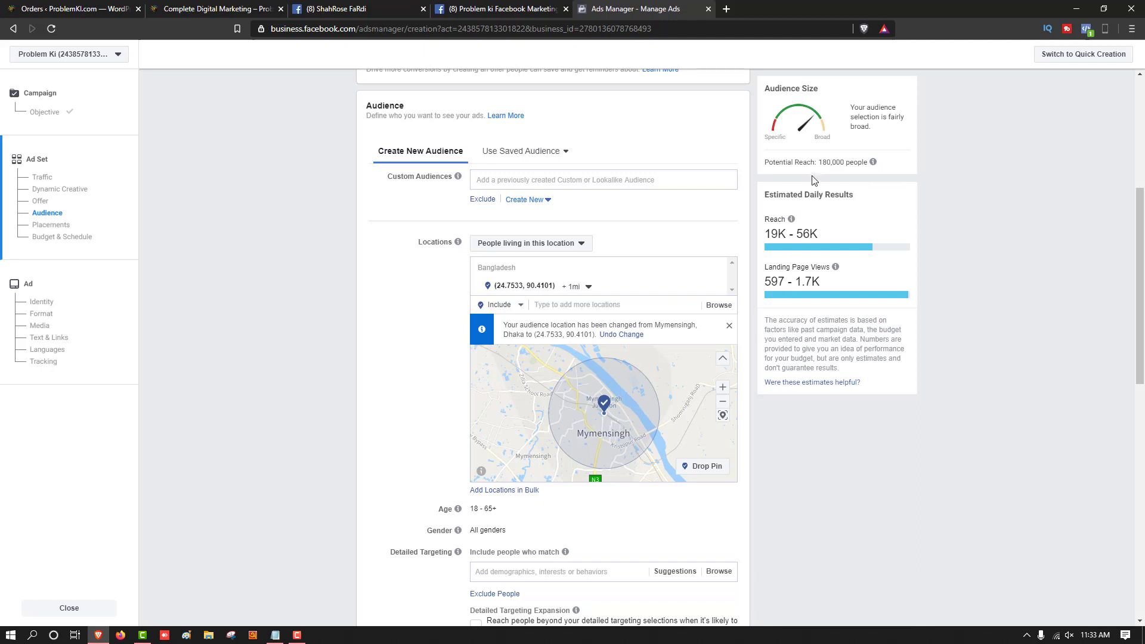
drag(819, 163, 865, 173)
click(606, 423)
Step: Review the location targeting types, keep "People living in this location", and inspect the pin's coverage area on the map
click(528, 250)
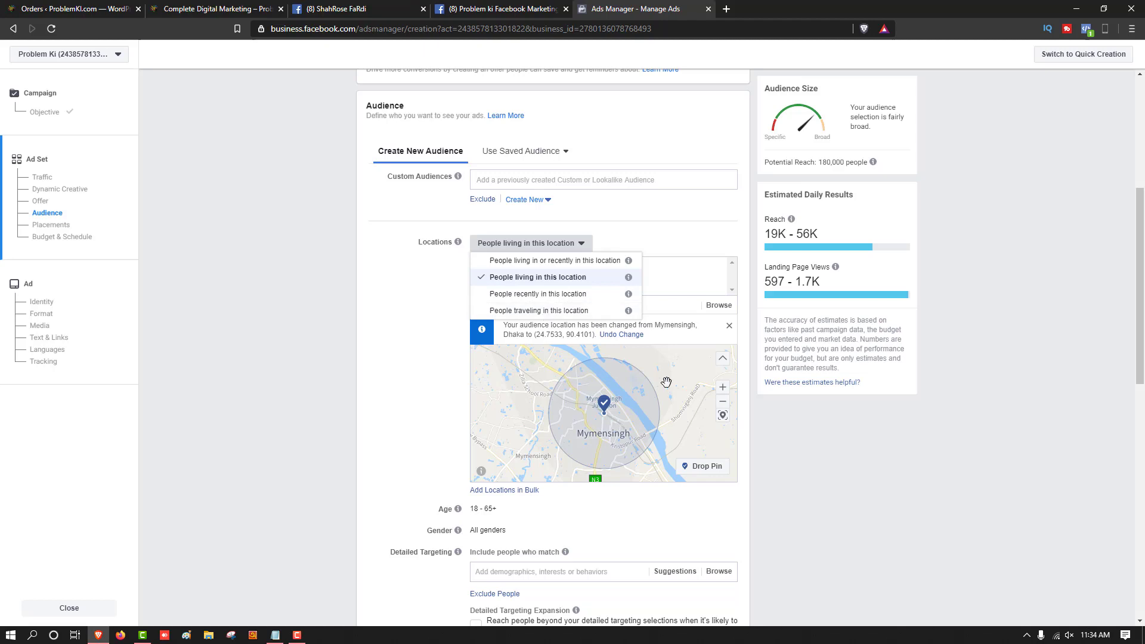
click(546, 278)
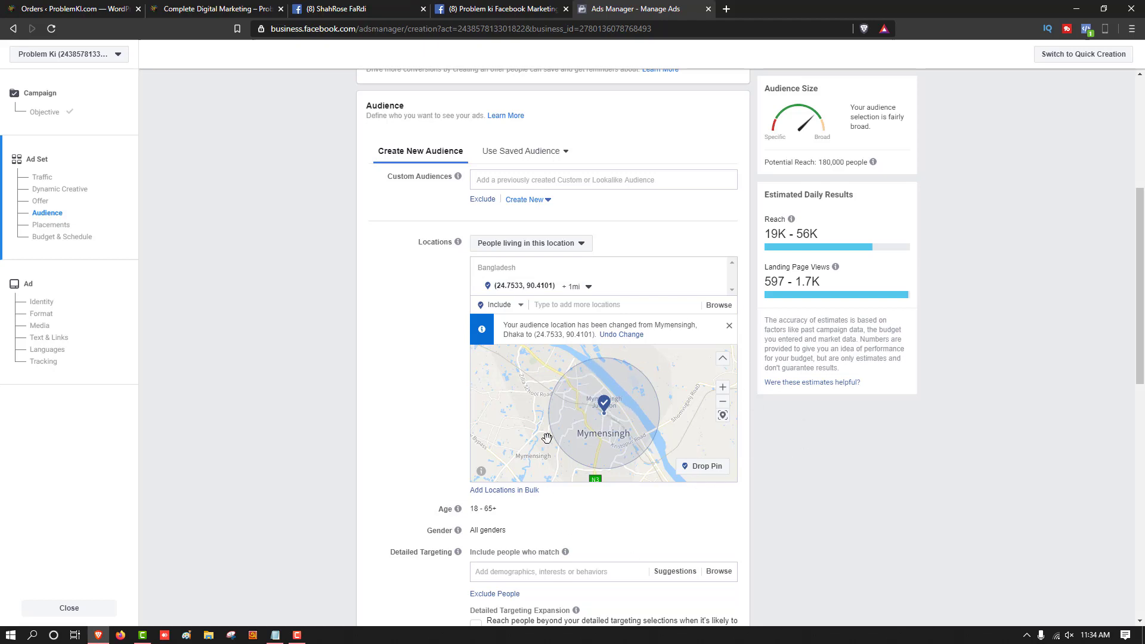
scroll(588, 424, up, 2)
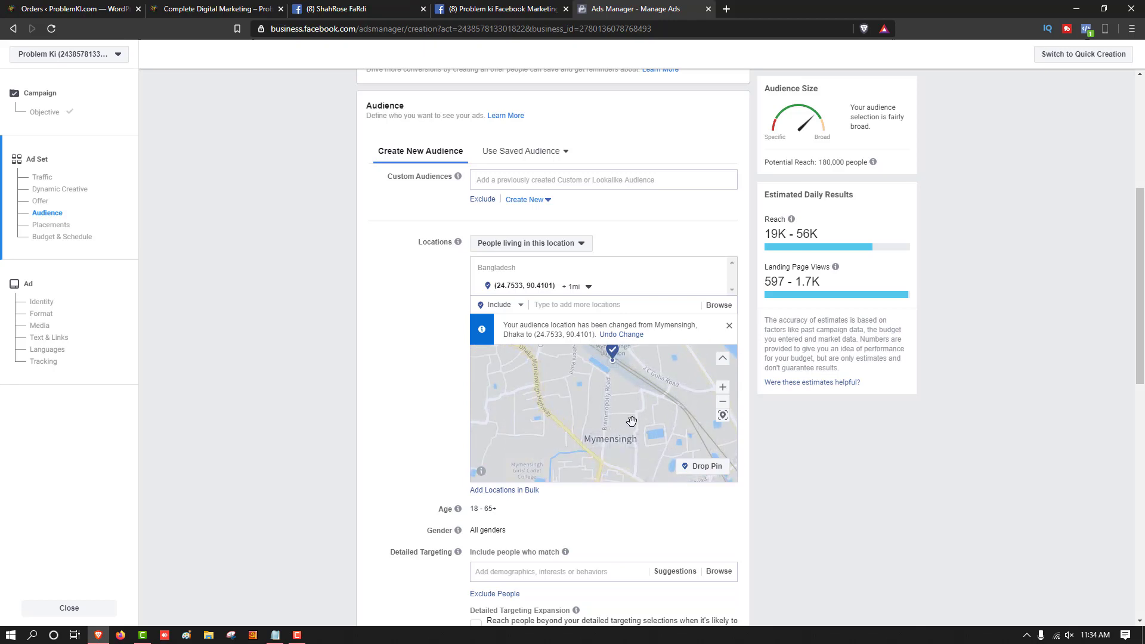
scroll(632, 422, down, 2)
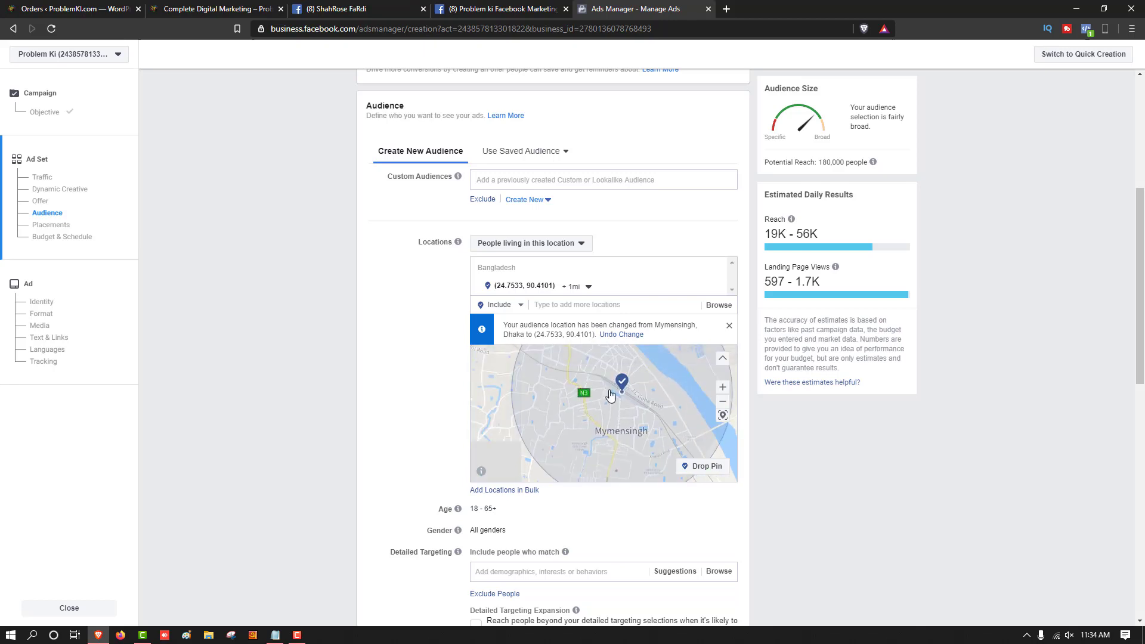
scroll(615, 438, down, 2)
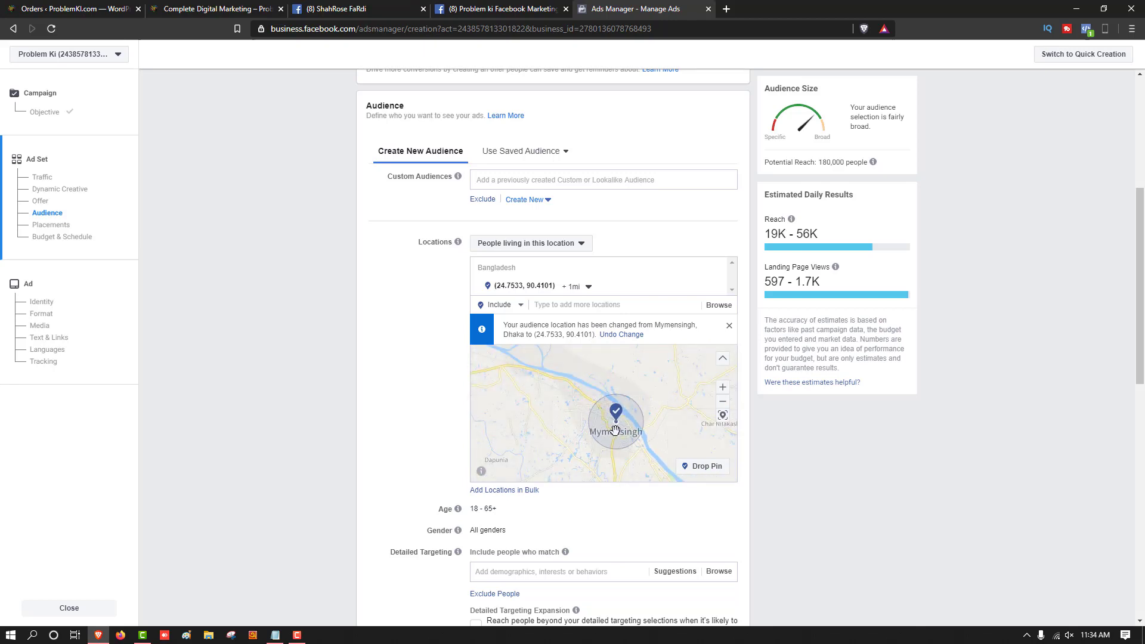
scroll(615, 429, up, 1)
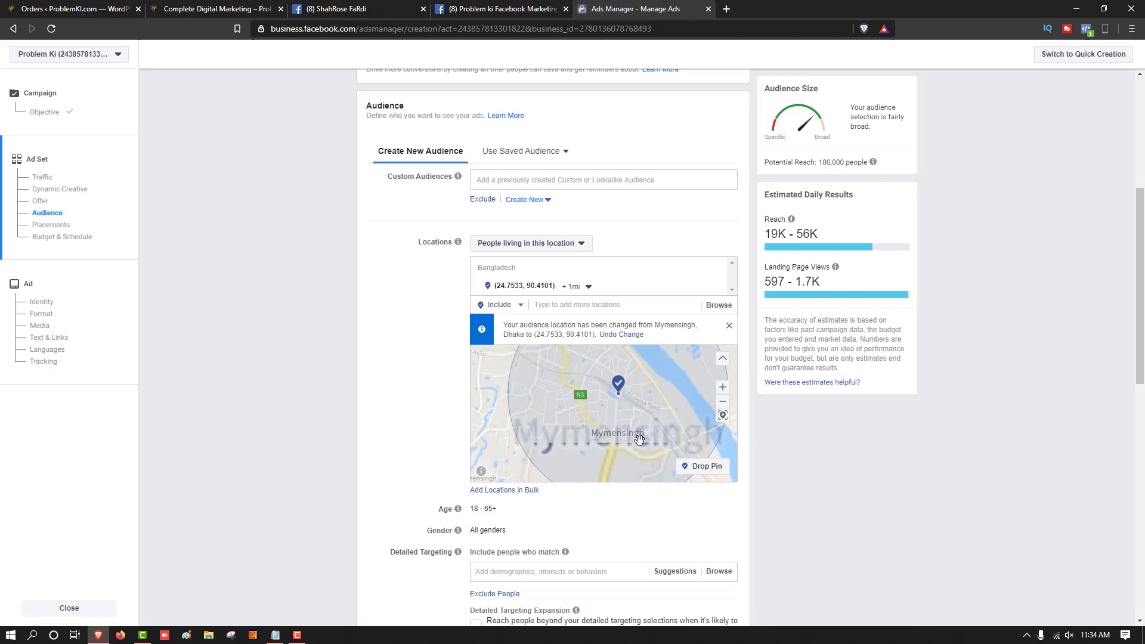
Step: Try a 50 mi radius around the pin to compare the audience estimate, and return the radius to 1 mi
click(574, 287)
drag(569, 322, 603, 322)
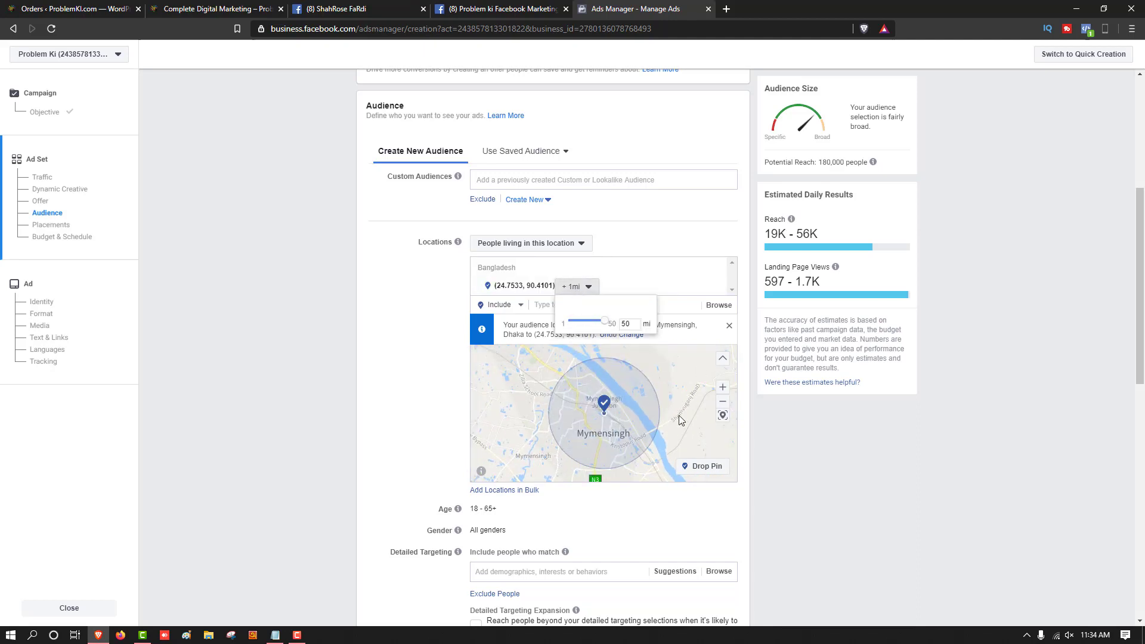
click(681, 422)
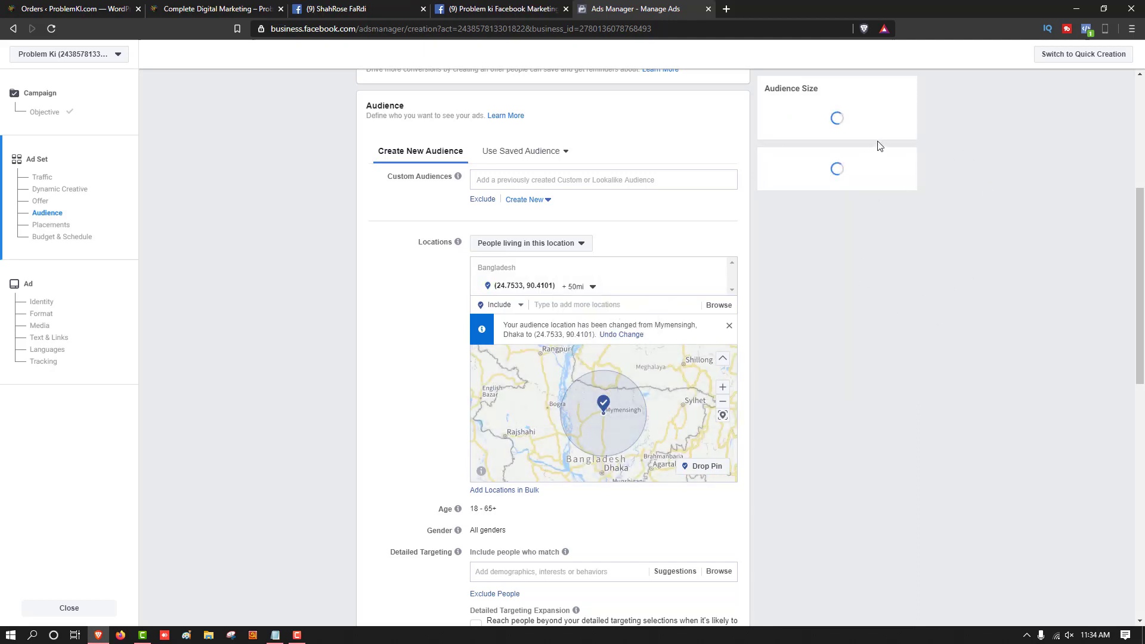
click(979, 363)
click(575, 287)
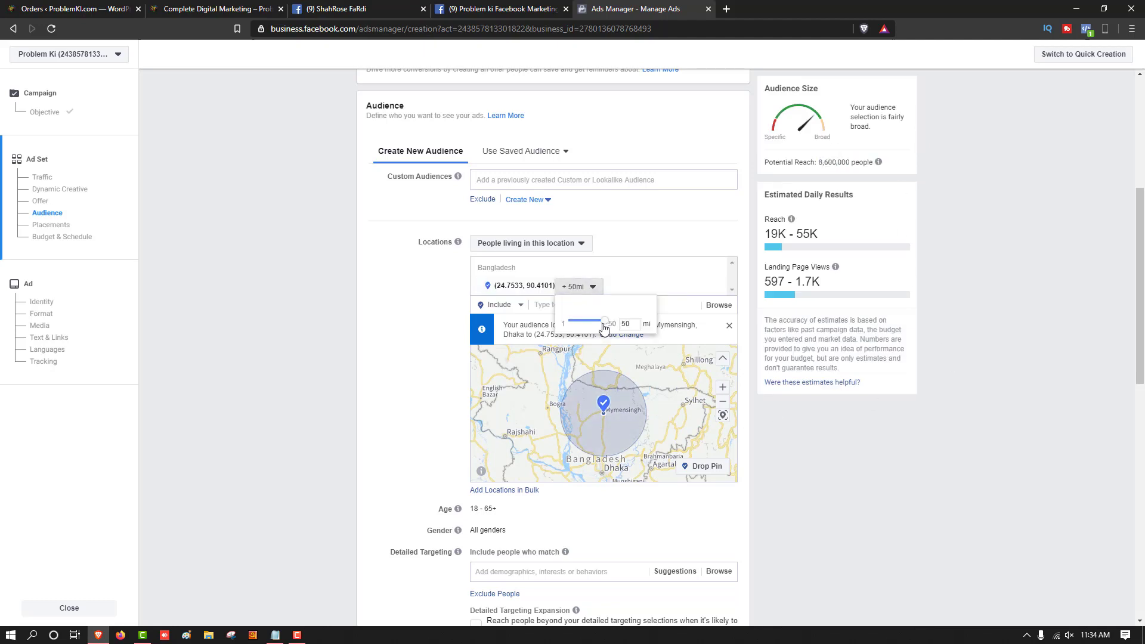
drag(604, 322, 570, 322)
click(670, 357)
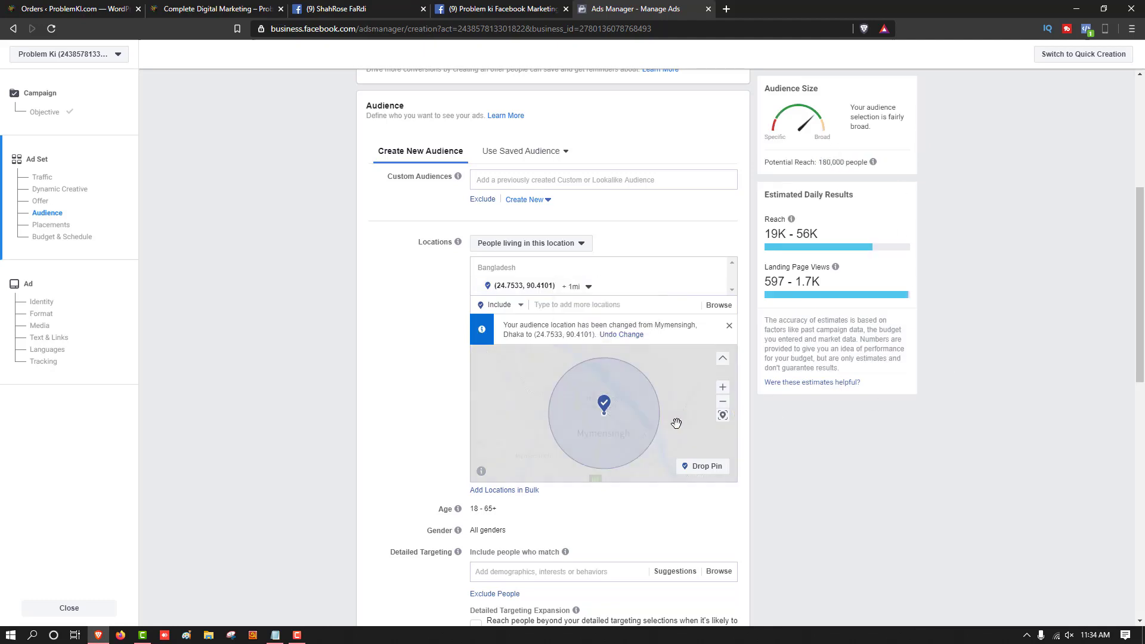
Step: Drop two more location pins west of Mymensingh, at about (24.7274, 90.3241) and (24.7089, 89.8187)
click(722, 401)
click(722, 401)
click(706, 465)
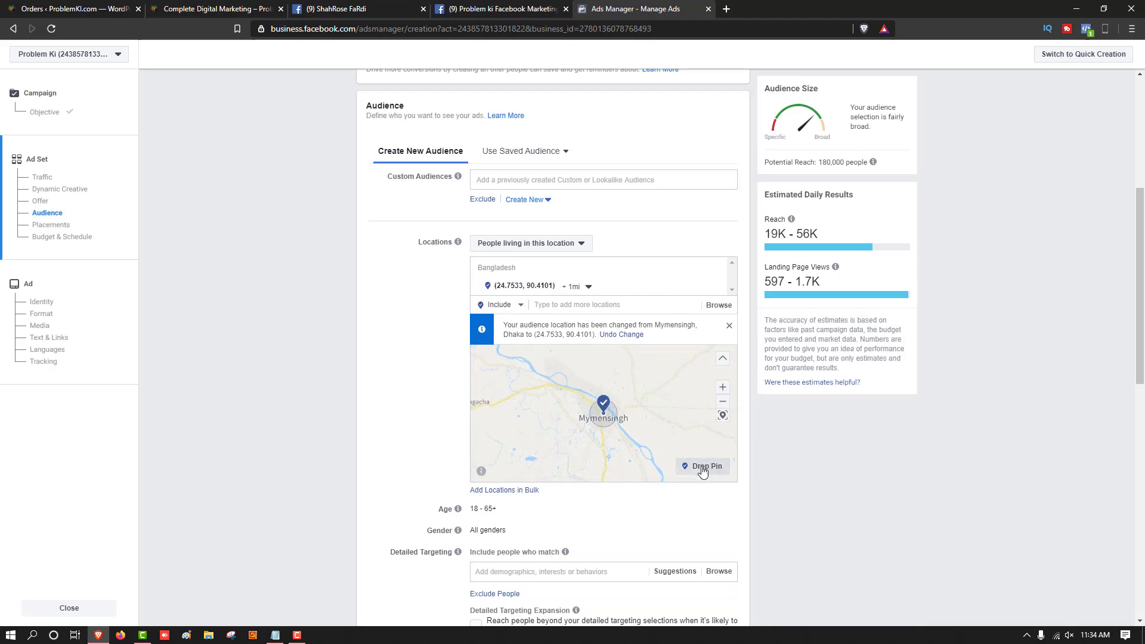
click(548, 441)
click(494, 406)
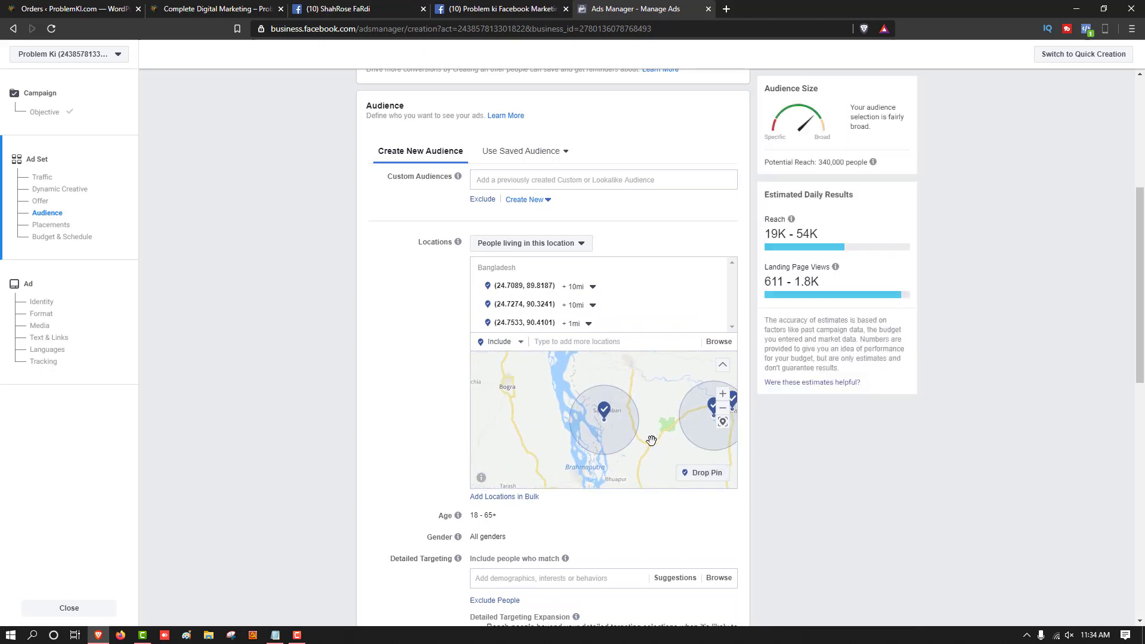
Step: Drop another location pin at about (24.8582, 90.0439), and remove every pin except the one at (24.7089, 89.8187)
click(653, 385)
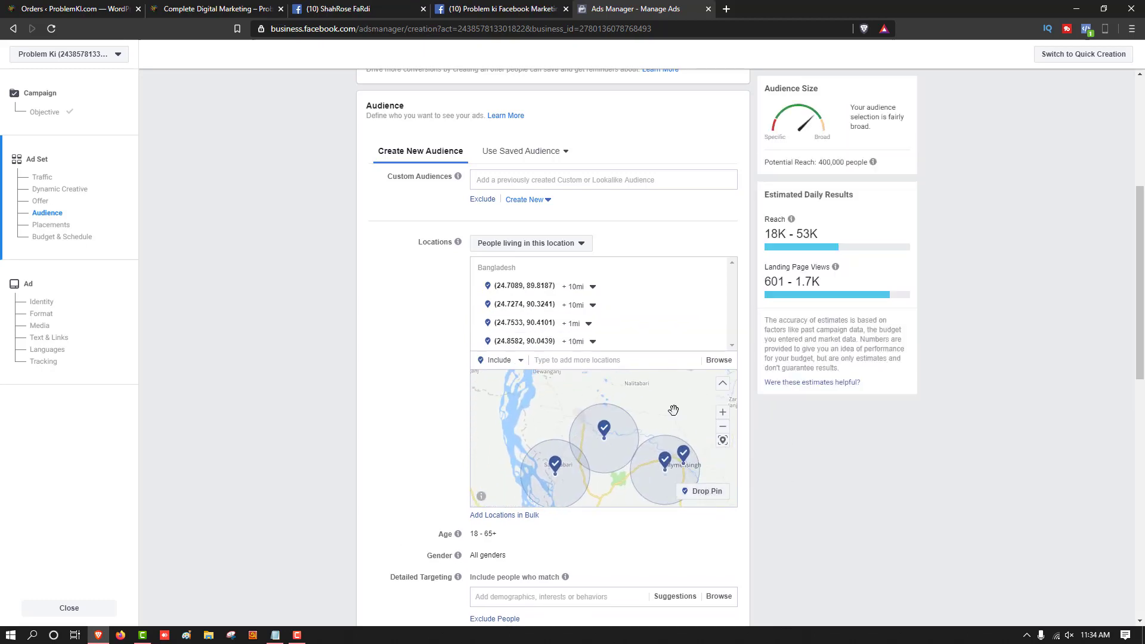
click(677, 410)
click(717, 361)
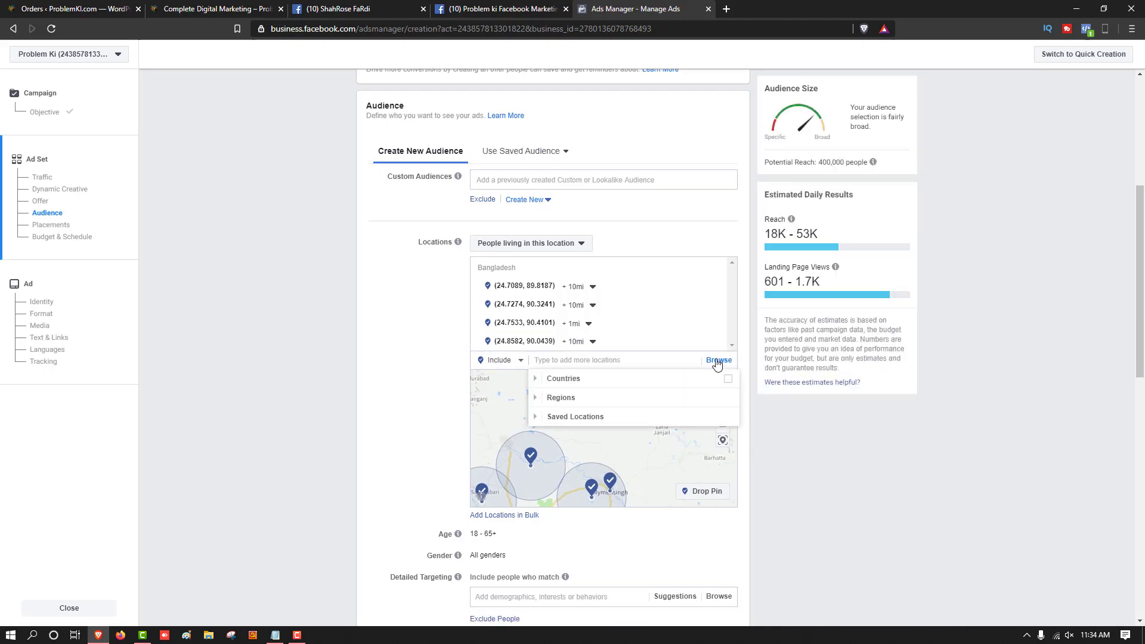
click(717, 341)
click(716, 323)
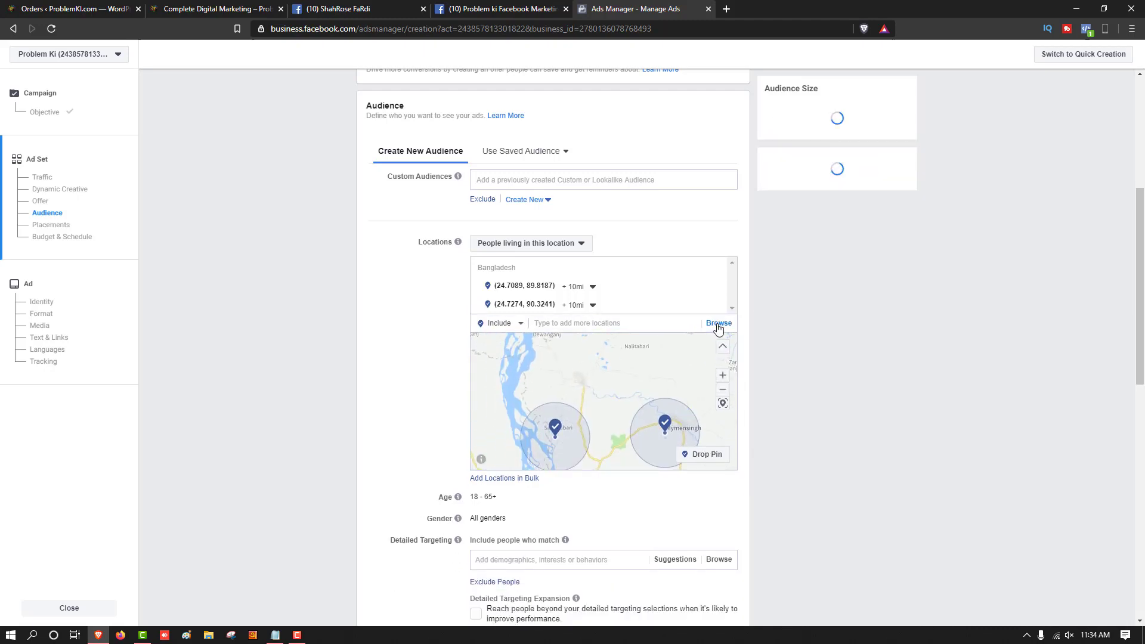
click(717, 316)
Step: Browse the Saved Locations, Regions and Countries categories available for location targeting, and close the list without choosing any
click(719, 305)
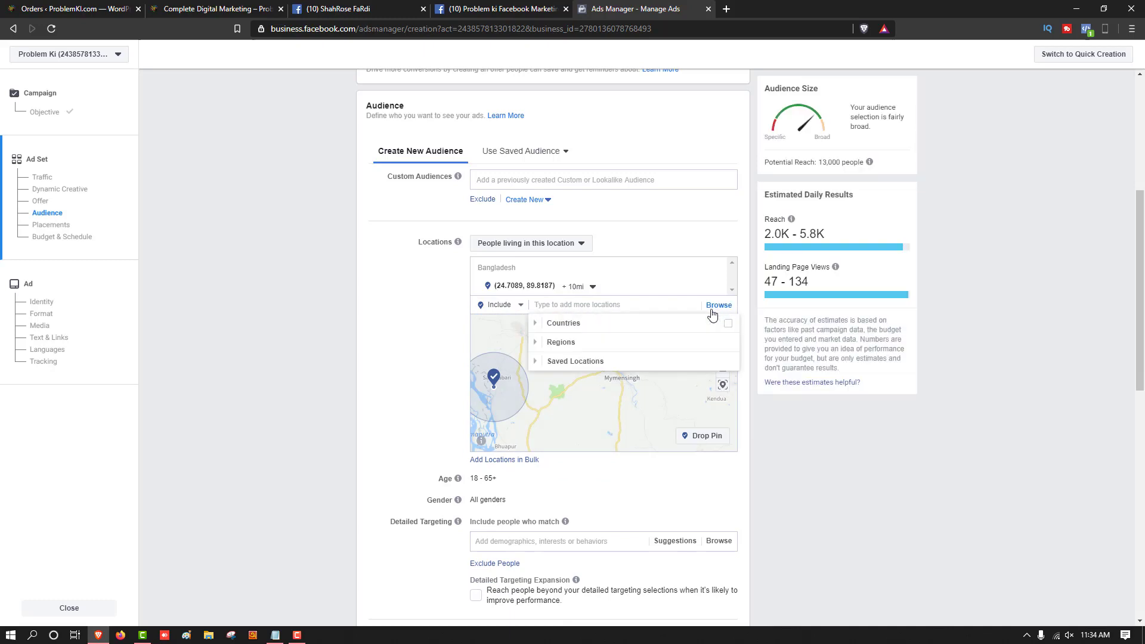
click(546, 362)
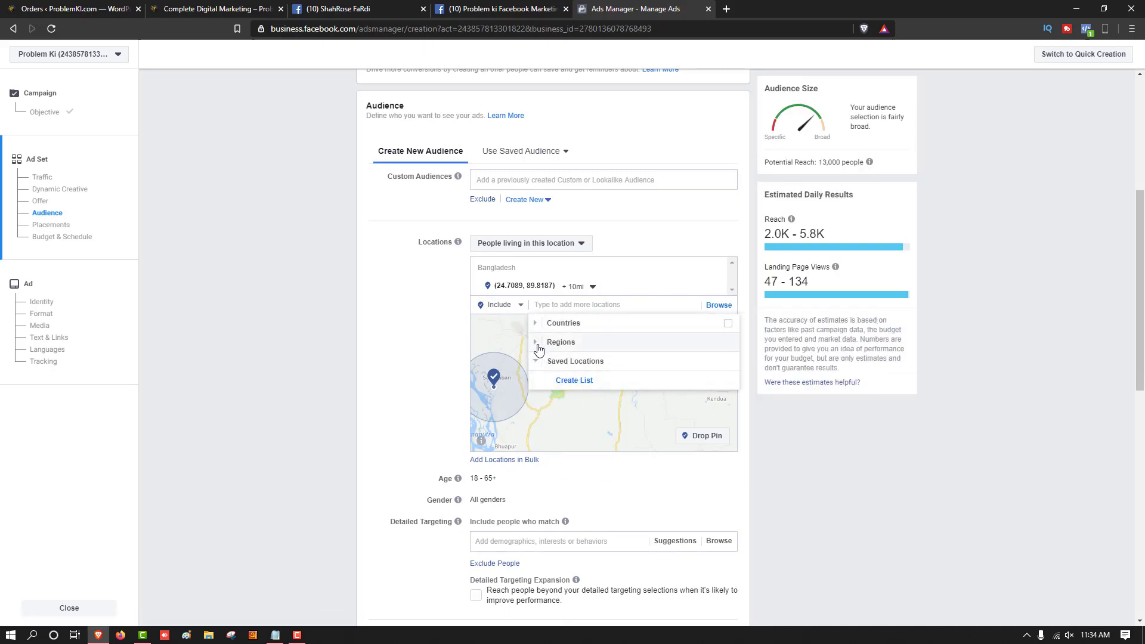
click(554, 341)
scroll(567, 358, down, 2)
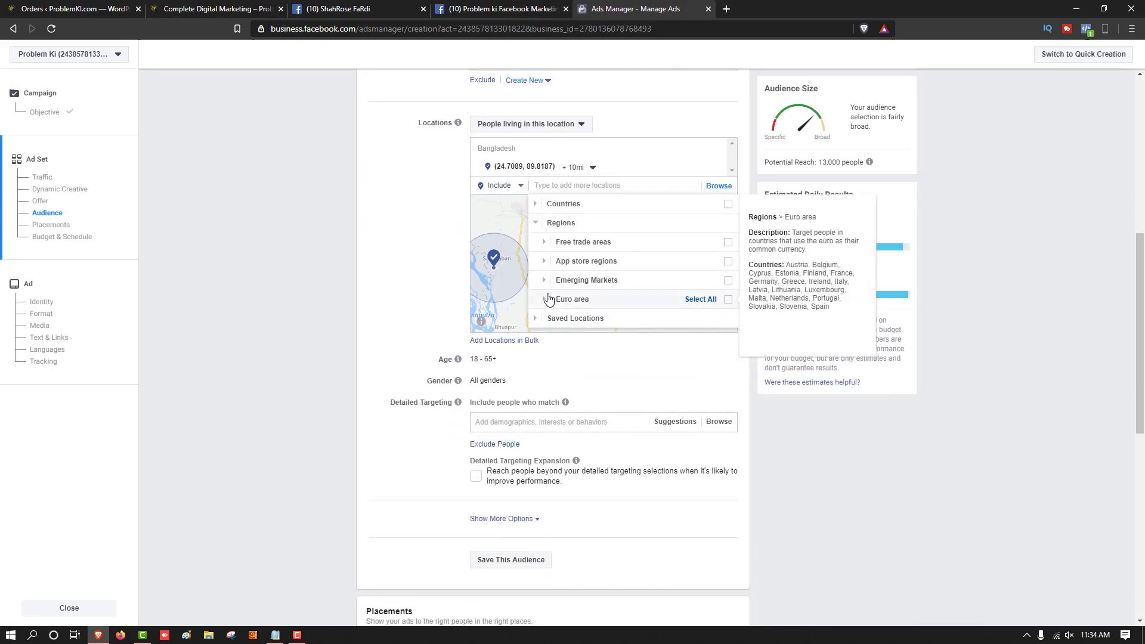
scroll(543, 304, up, 2)
click(540, 322)
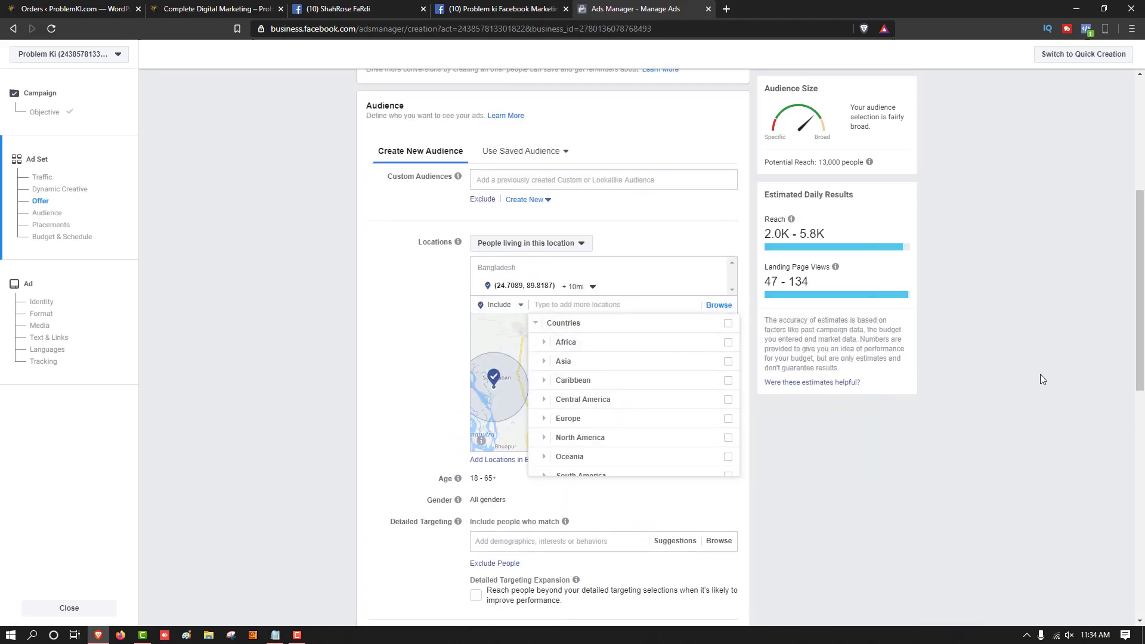
click(918, 357)
Step: Open the browsable category list for the audience's detailed targeting under the people to include
scroll(596, 373, down, 1)
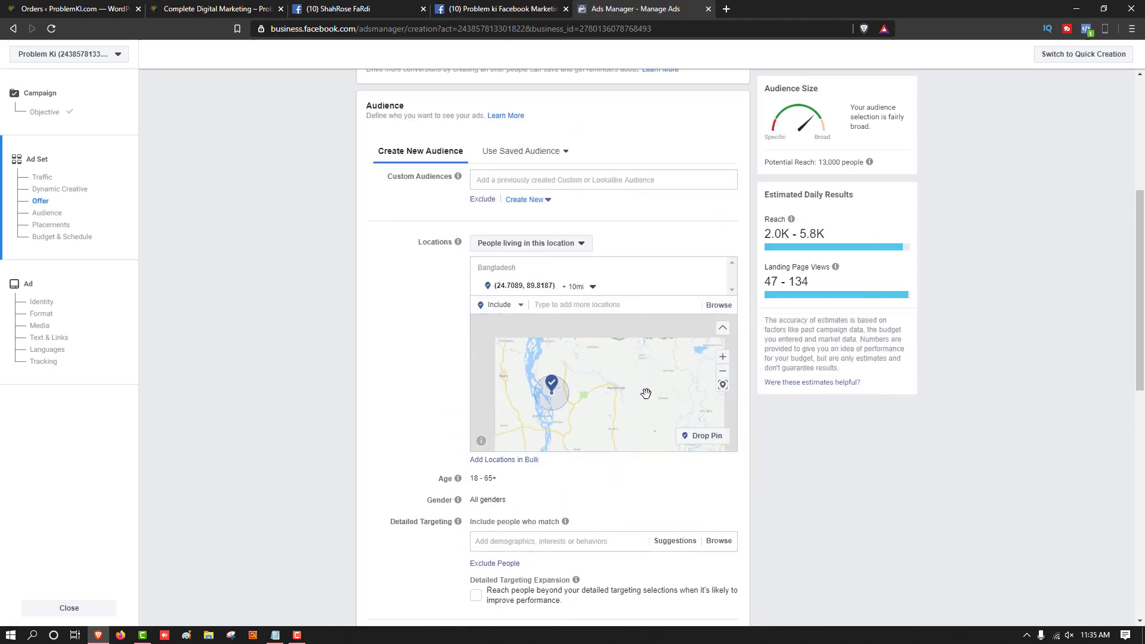
scroll(760, 457, down, 1)
scroll(763, 456, down, 2)
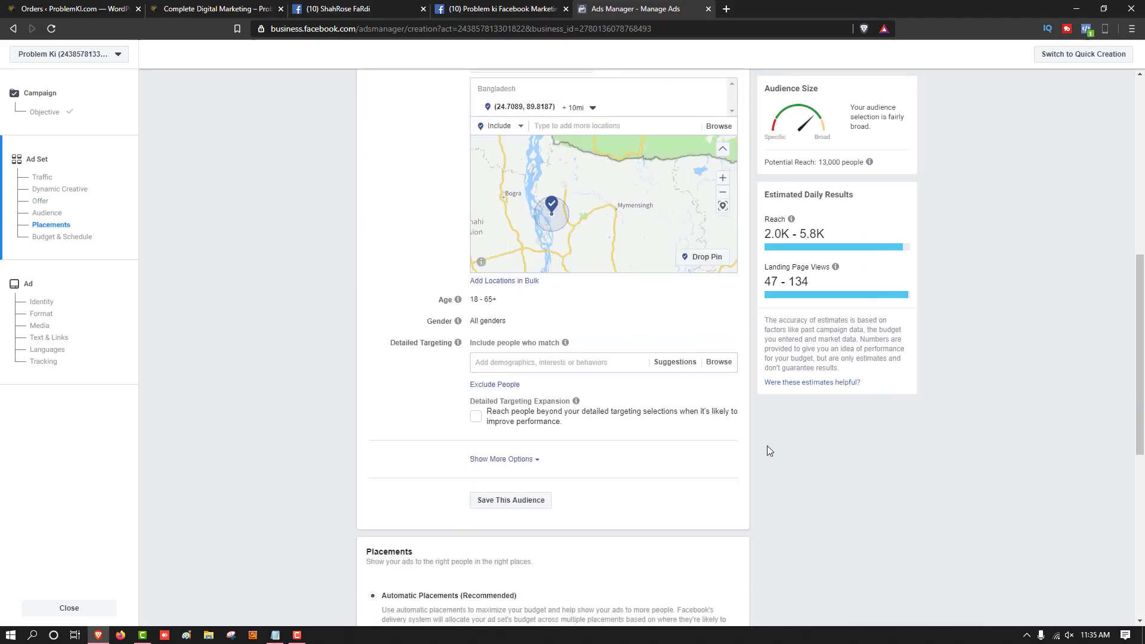
click(718, 362)
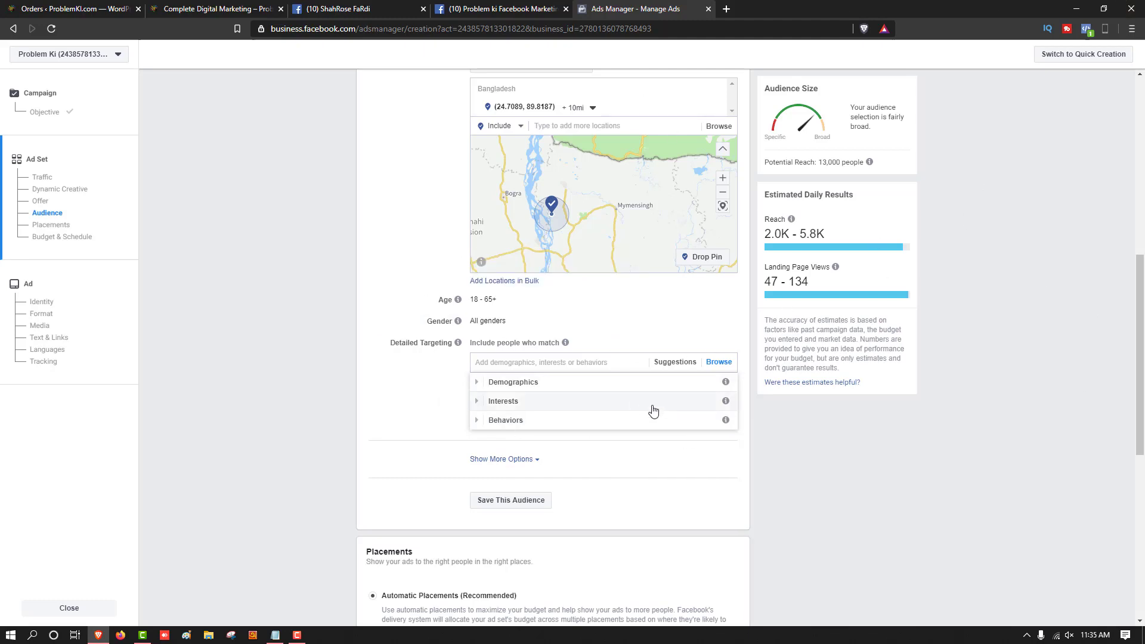
click(296, 635)
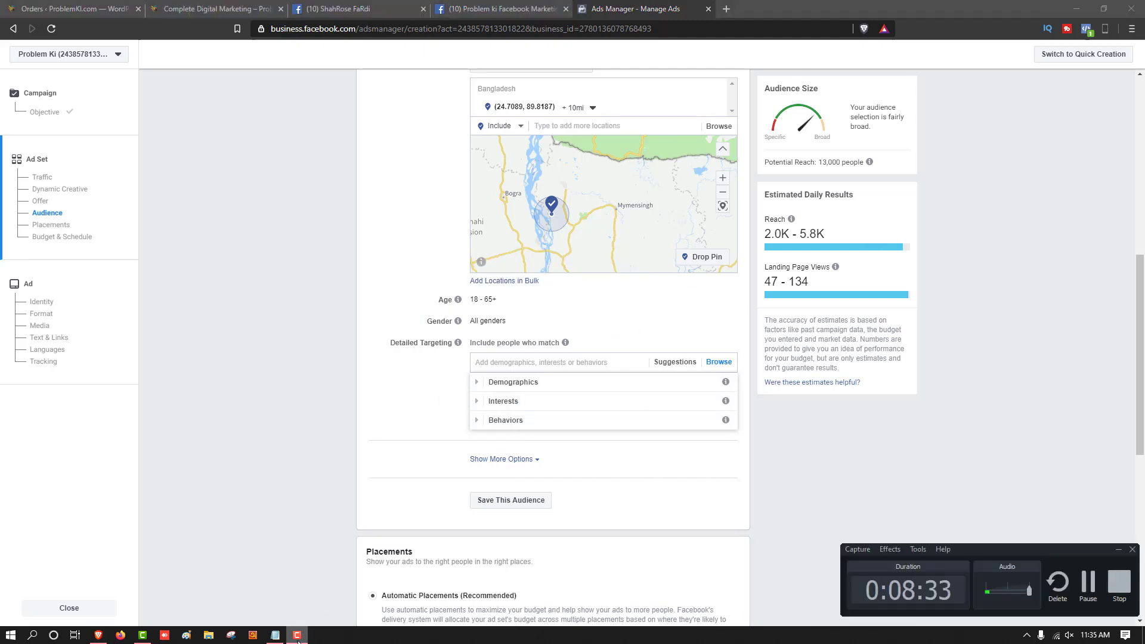